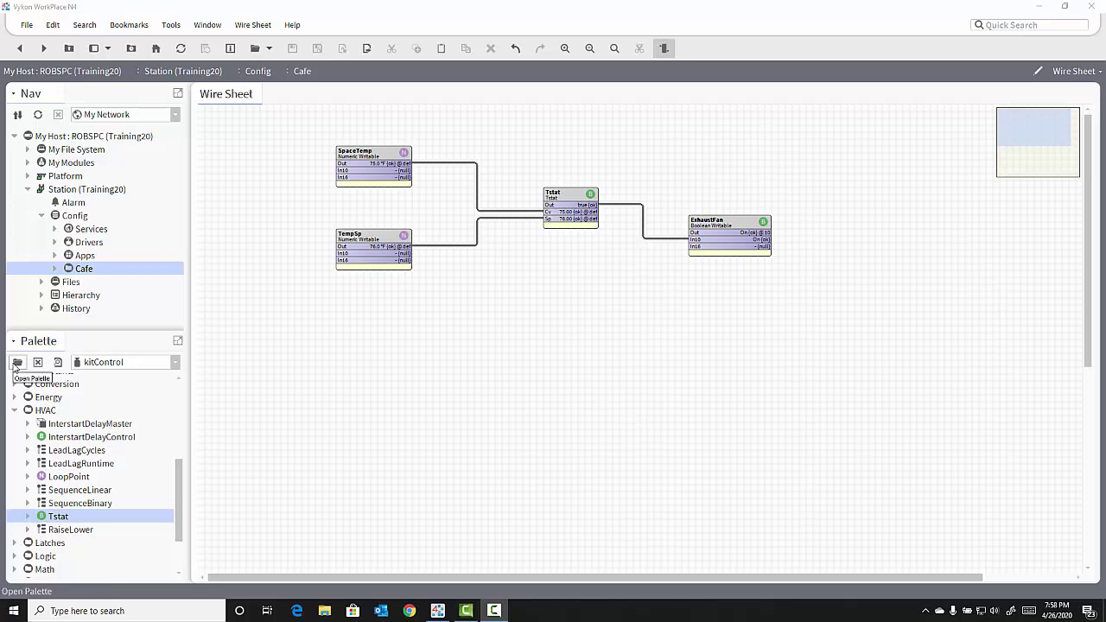
Load the schedule palette, found by filtering on 'sc', into the Palette side bar
click(17, 363)
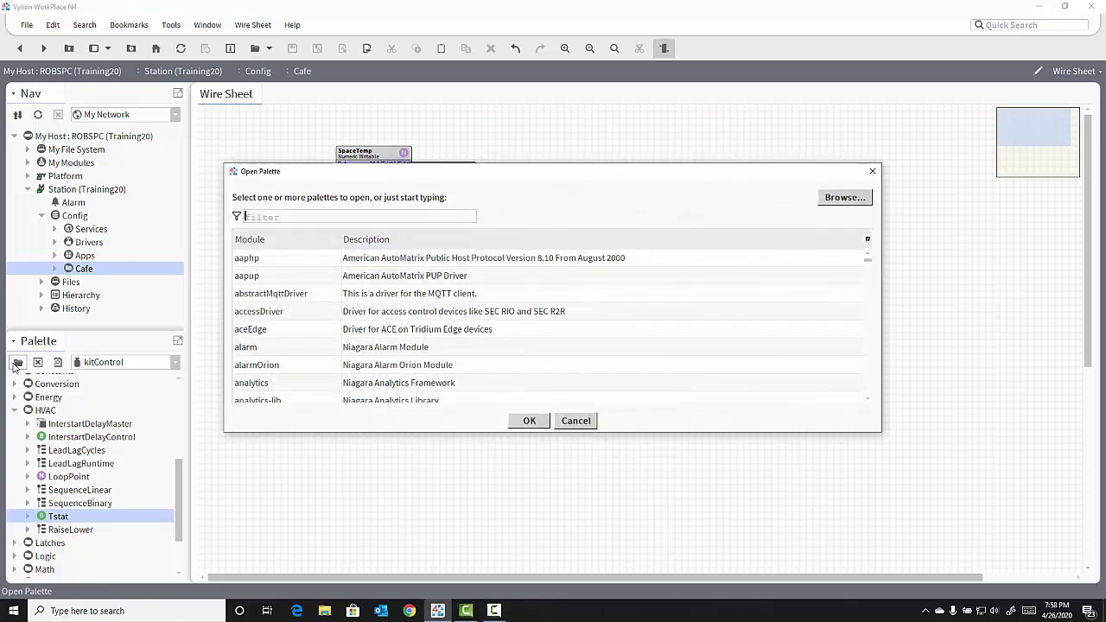
text(sc)
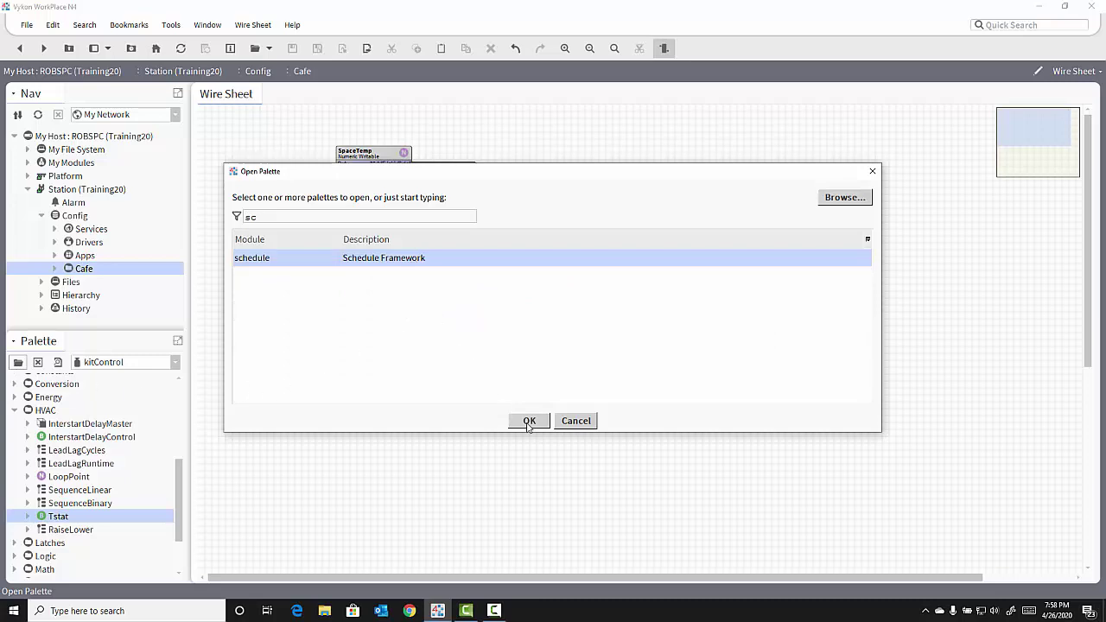
click(527, 421)
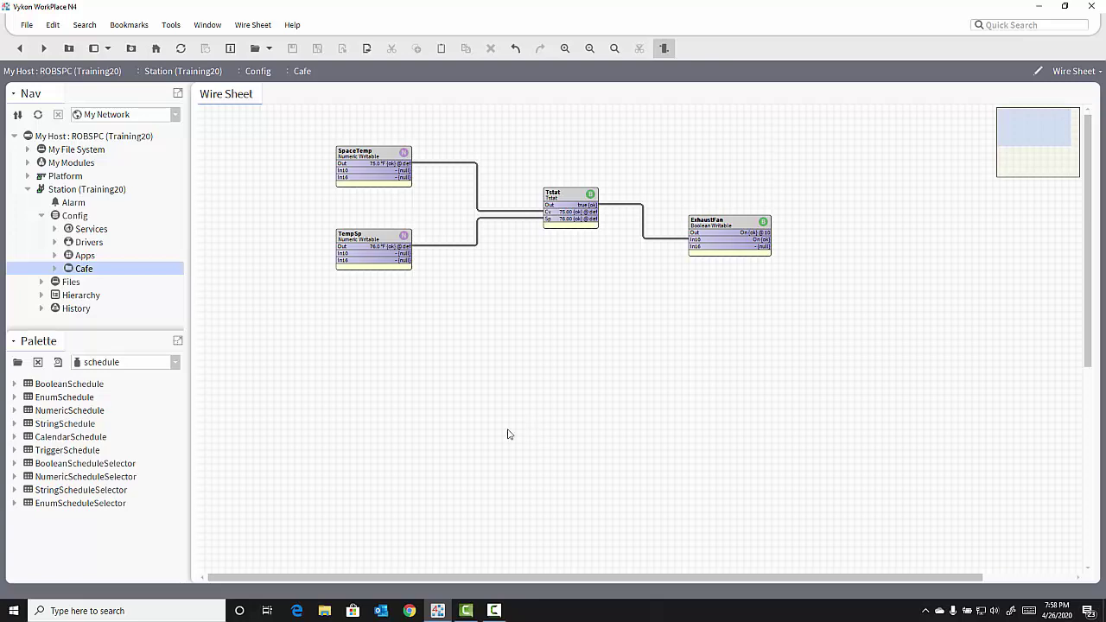
Drop a BooleanSchedule onto the Cafe wire sheet and name it CafeOccSchedule
click(70, 389)
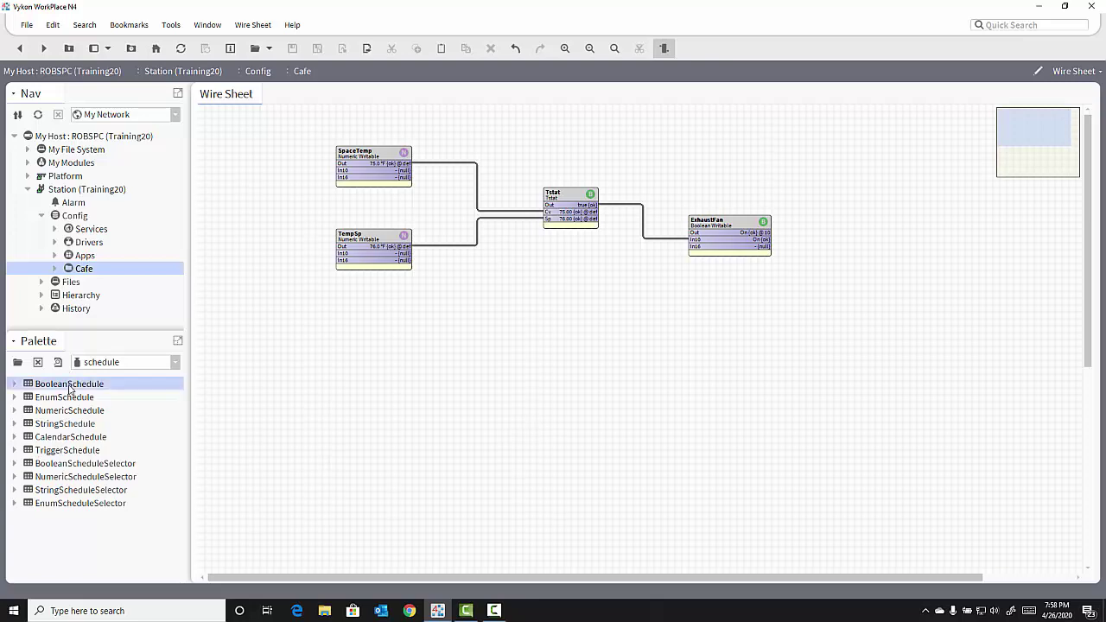
drag(70, 389, 466, 309)
text(Ca)
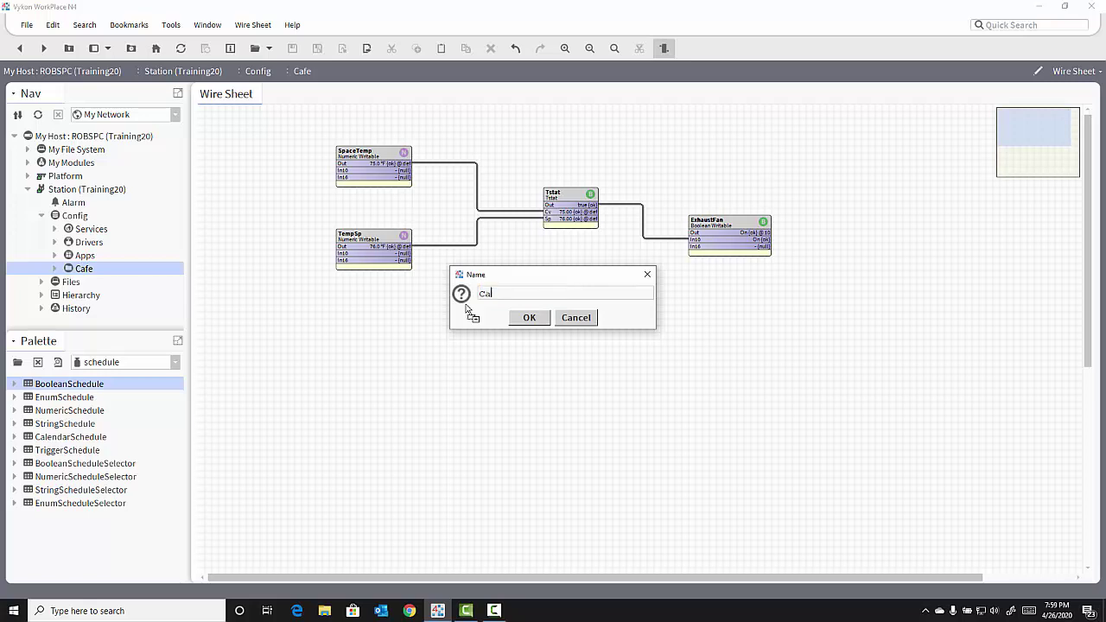
text(feoC)
key(BackSpace)
key(BackSpace)
text(oC)
key(BackSpace)
key(BackSpace)
text(OccSchedule)
key(Return)
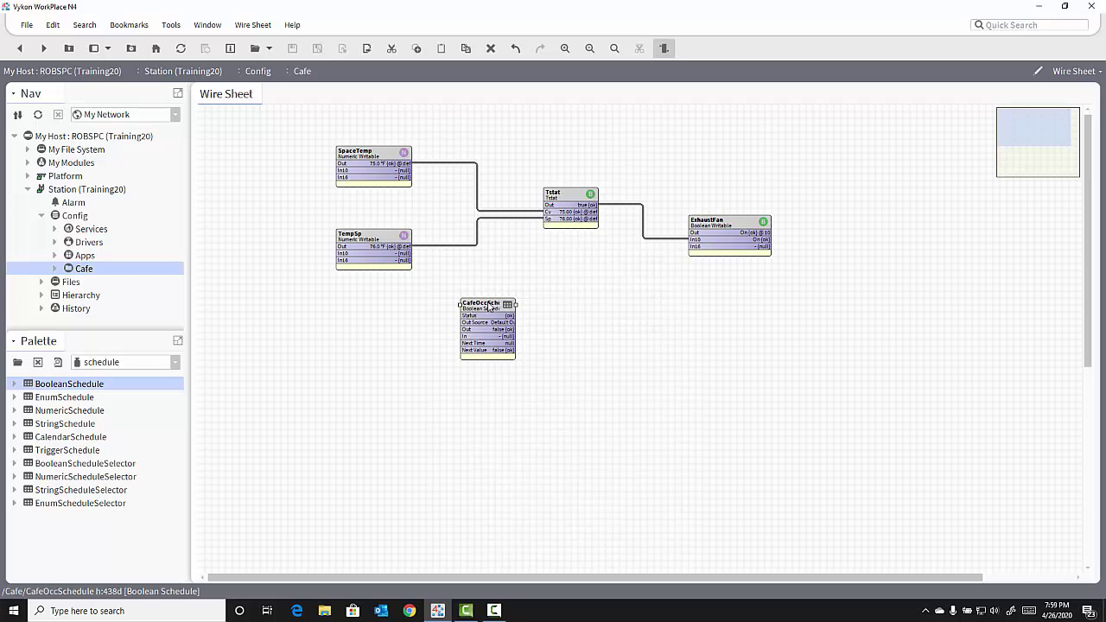
Position CafeOccSchedule in line below the TempSp point
drag(493, 307, 472, 299)
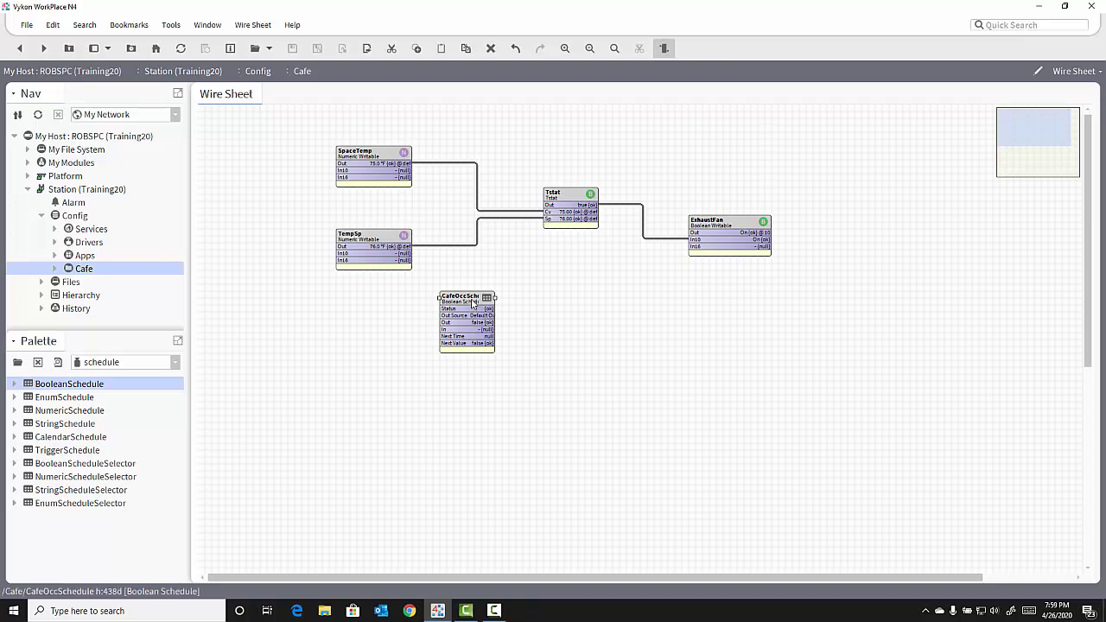
click(462, 296)
drag(462, 295, 501, 290)
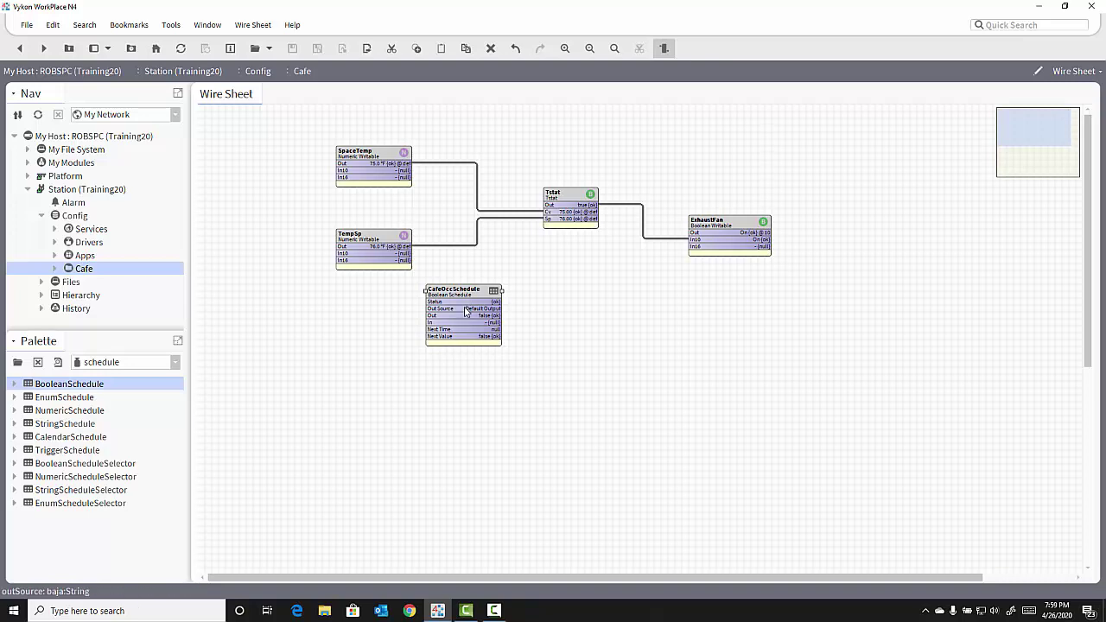
Set CafeOccSchedule's facets to trueText Occ and falseText UnOcc
double_click(465, 311)
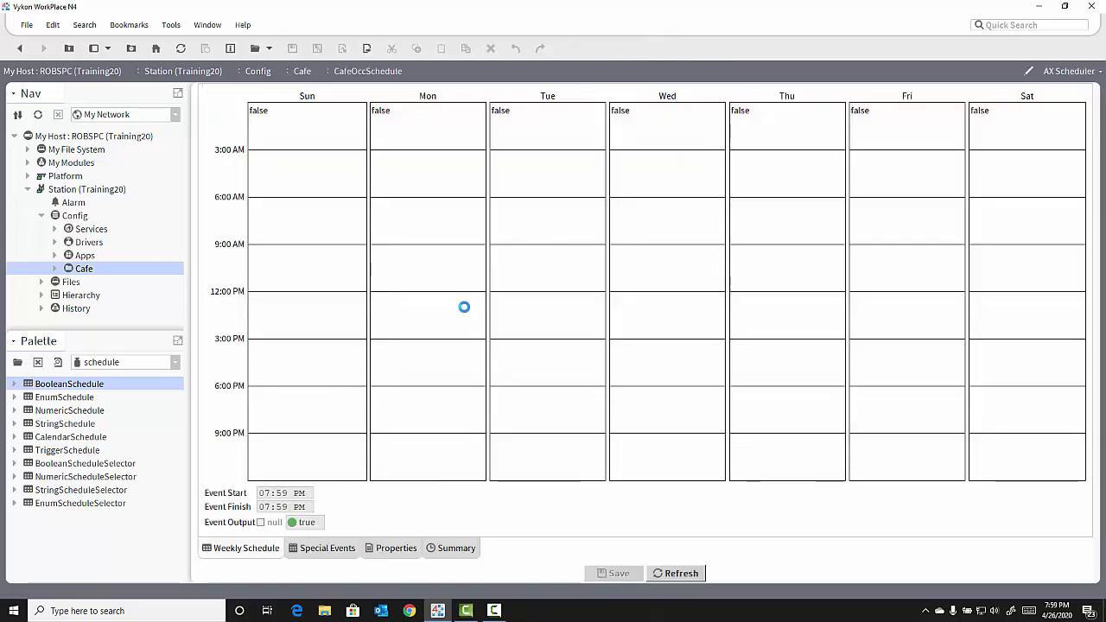
click(401, 550)
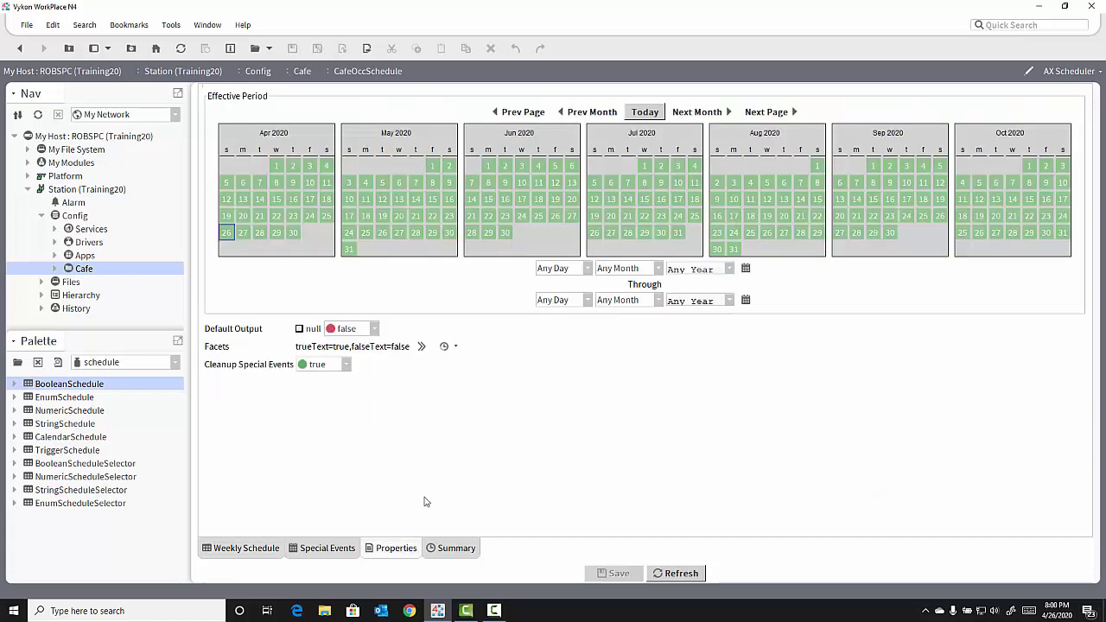
click(421, 346)
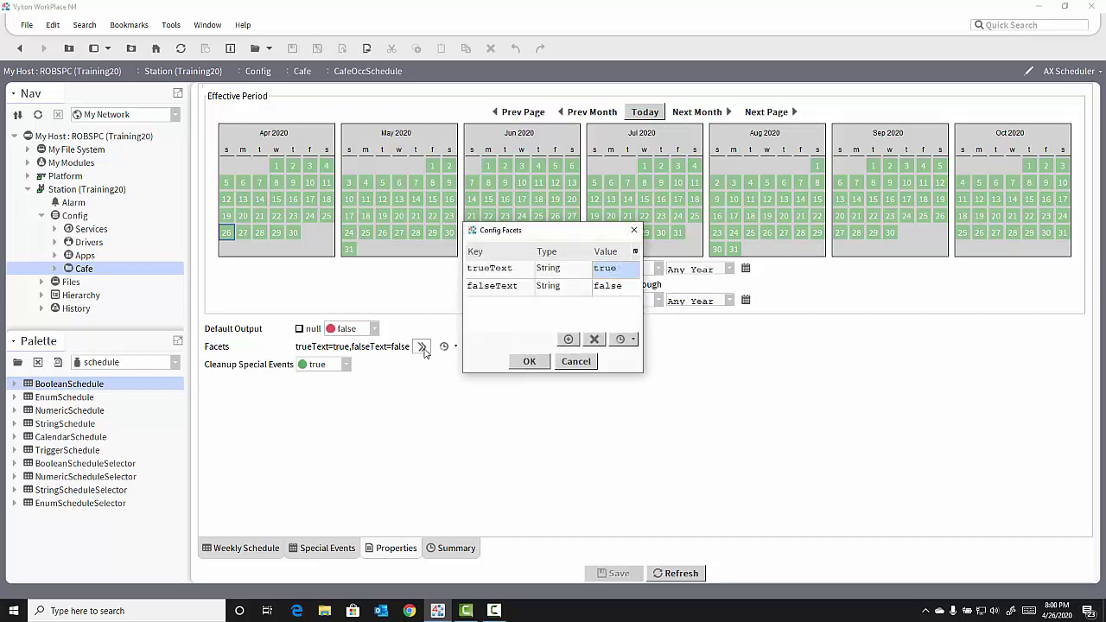
click(624, 272)
text(Occ)
key(Return)
text(UnOcc)
click(527, 362)
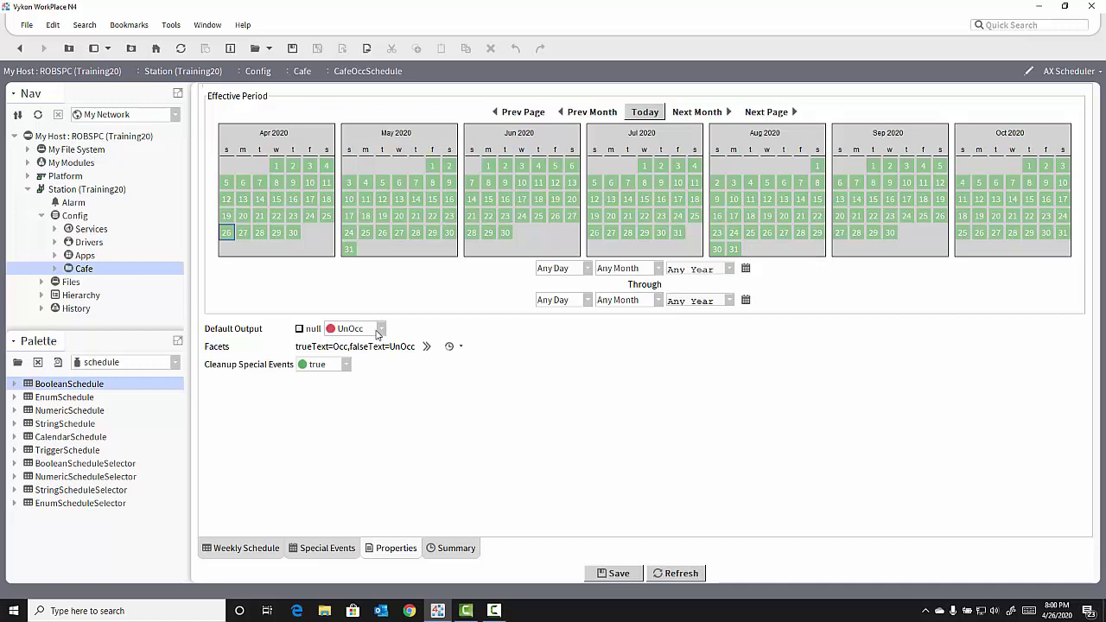
Create a Monday Occ event in the weekly schedule from 07:00 AM to 03:00 PM
click(247, 549)
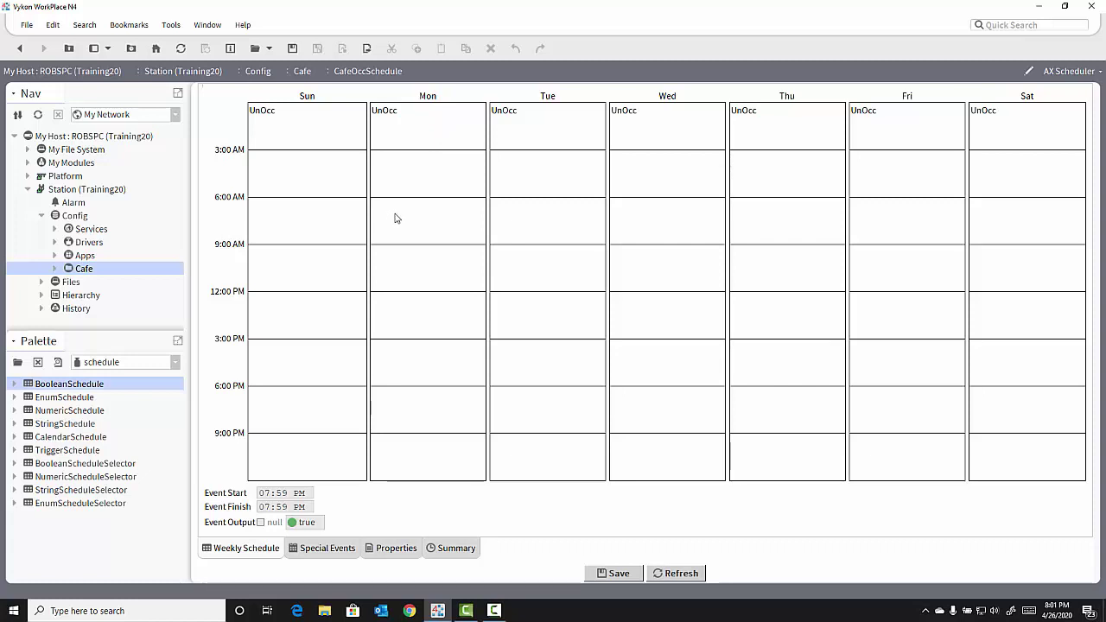
drag(394, 217, 404, 337)
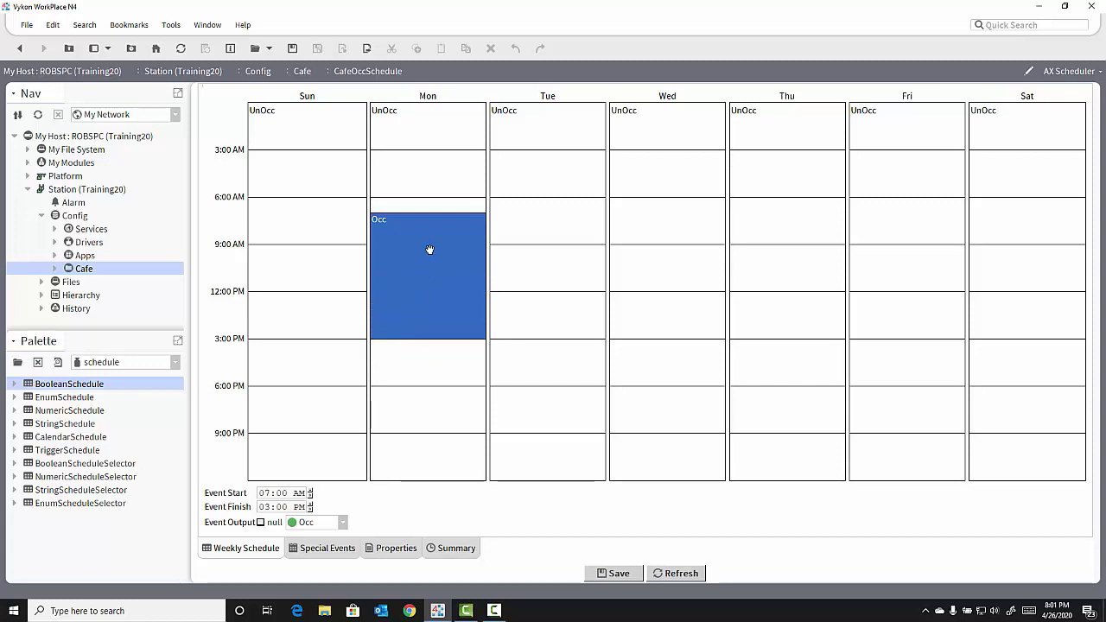
drag(429, 232, 427, 257)
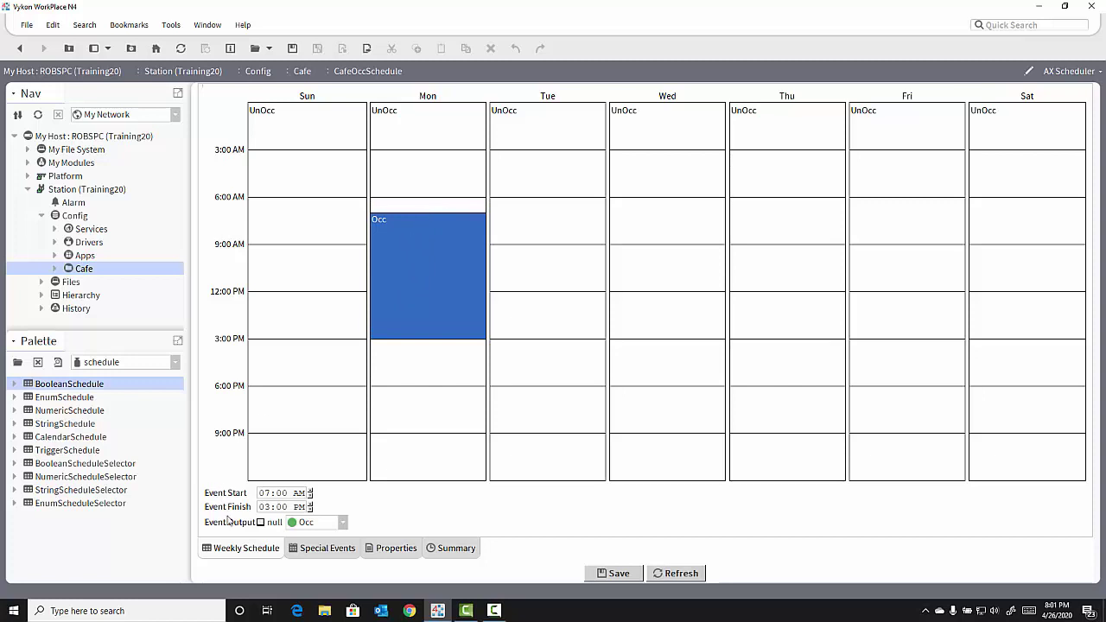
click(285, 493)
click(262, 507)
click(281, 507)
Apply the Monday event to Monday–Friday with Apply M-F and save the schedule
right_click(427, 248)
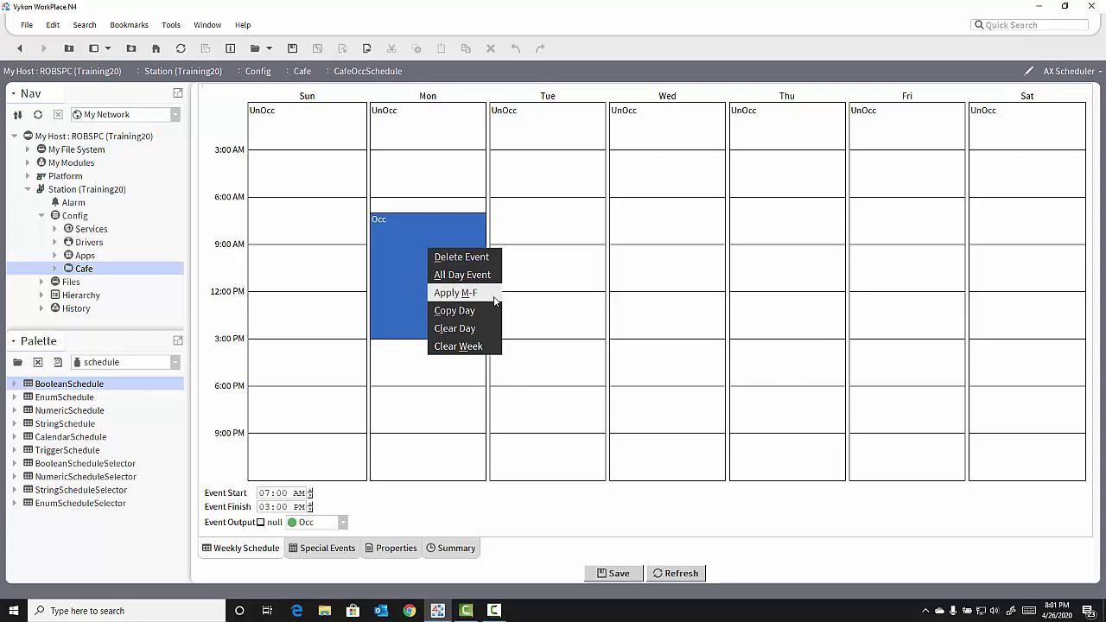
click(466, 293)
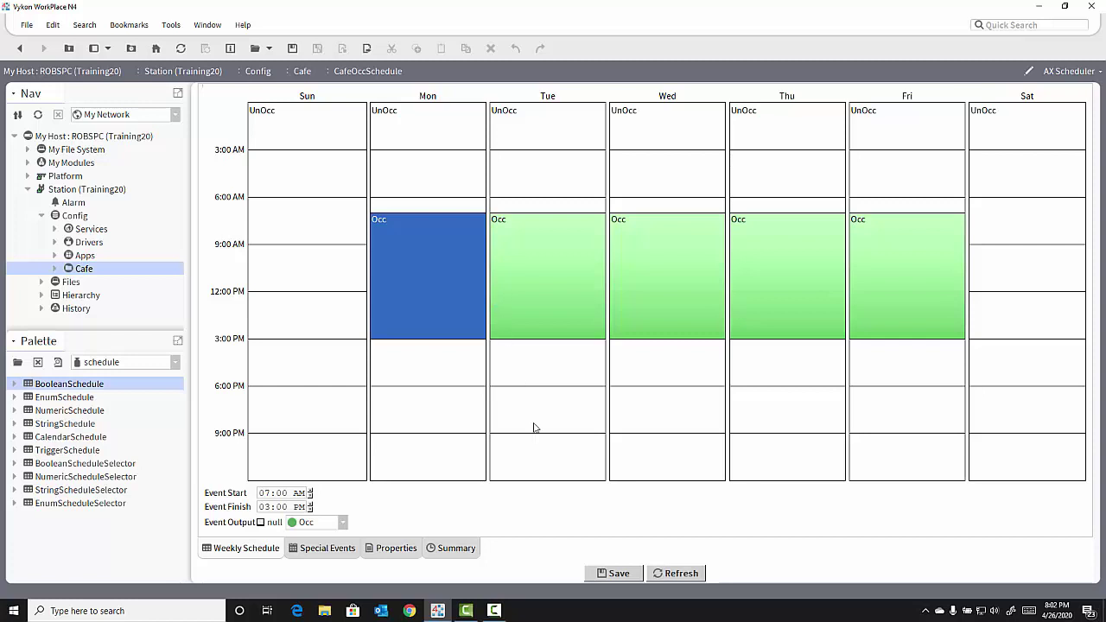
click(618, 573)
Back on the Cafe wire sheet, wire CafeOccSchedule's Out to ExhaustFan's In16
double_click(83, 269)
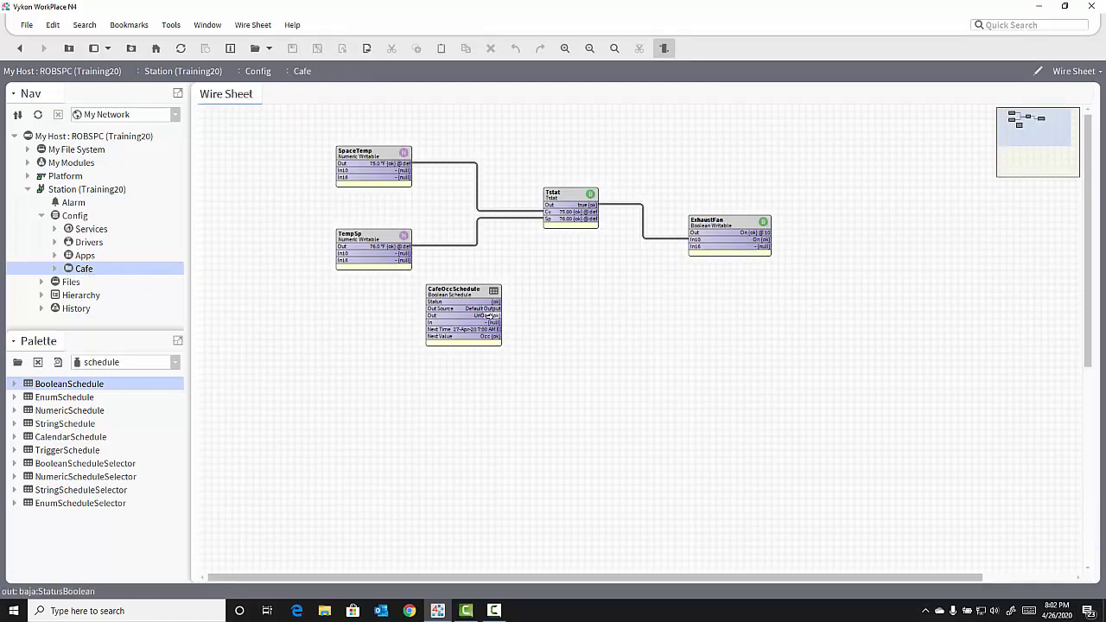
drag(492, 316, 686, 248)
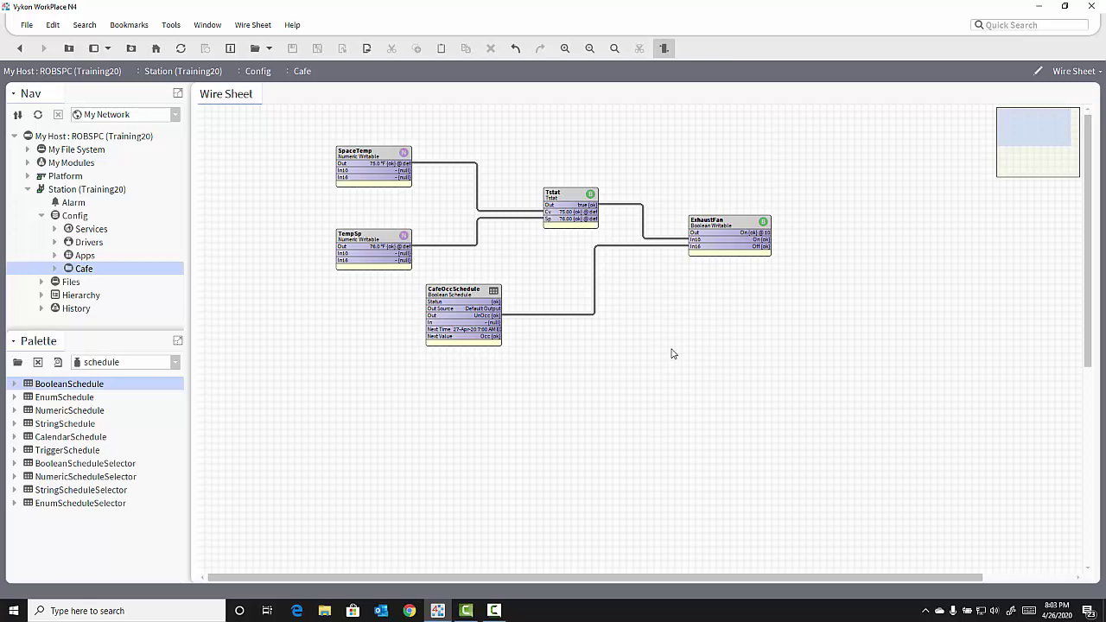
Set SpaceTemp to 72.0 °F using its Set action
right_click(383, 167)
mouse_move(403, 158)
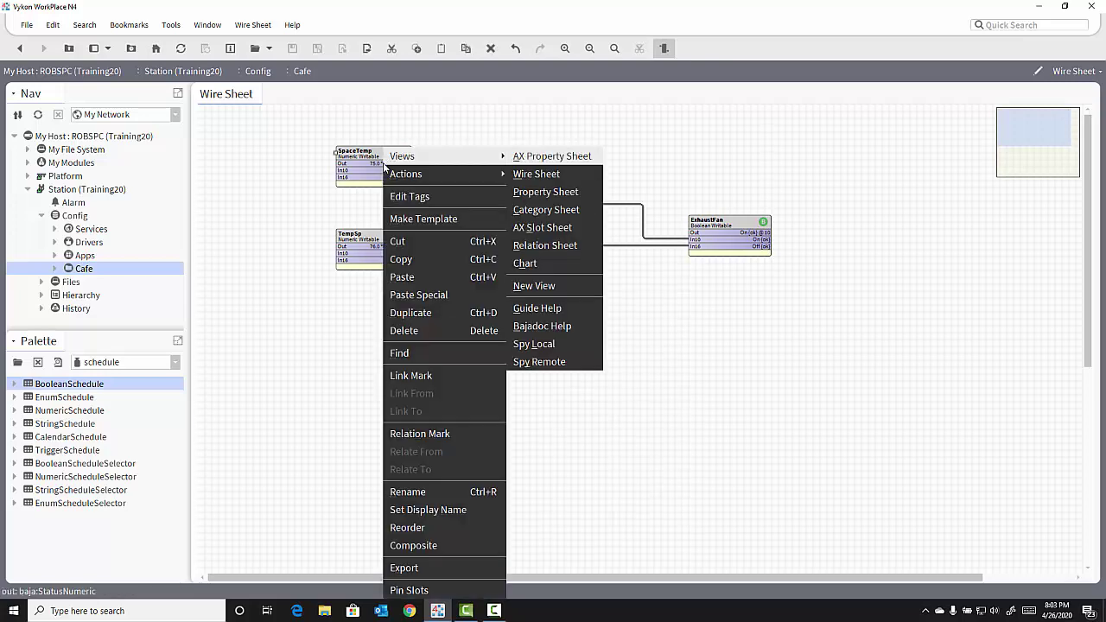
mouse_move(419, 175)
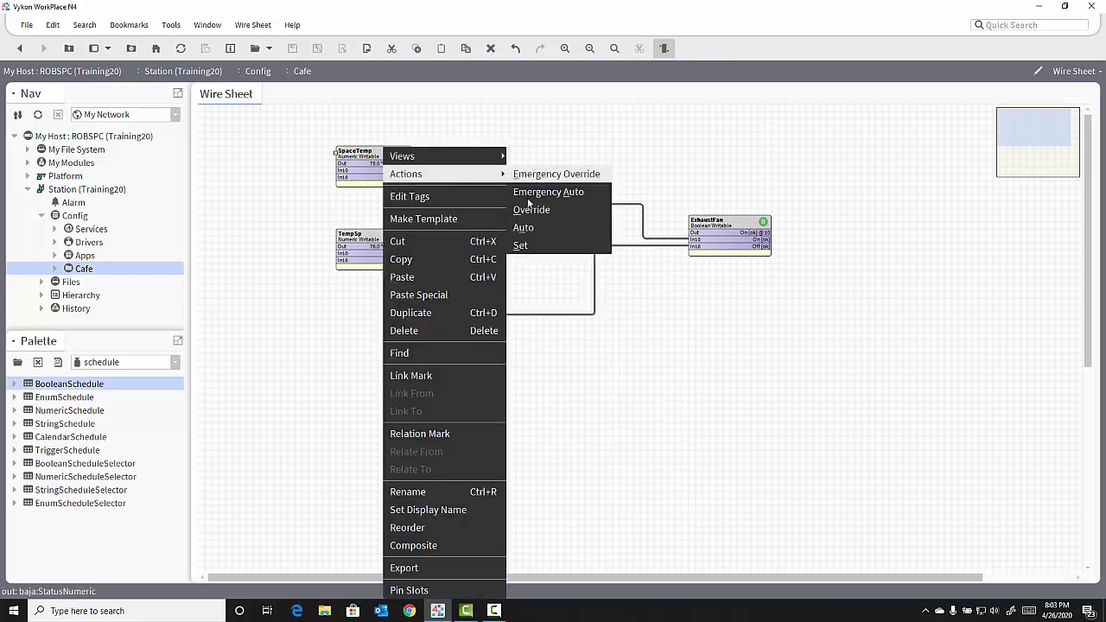
click(522, 245)
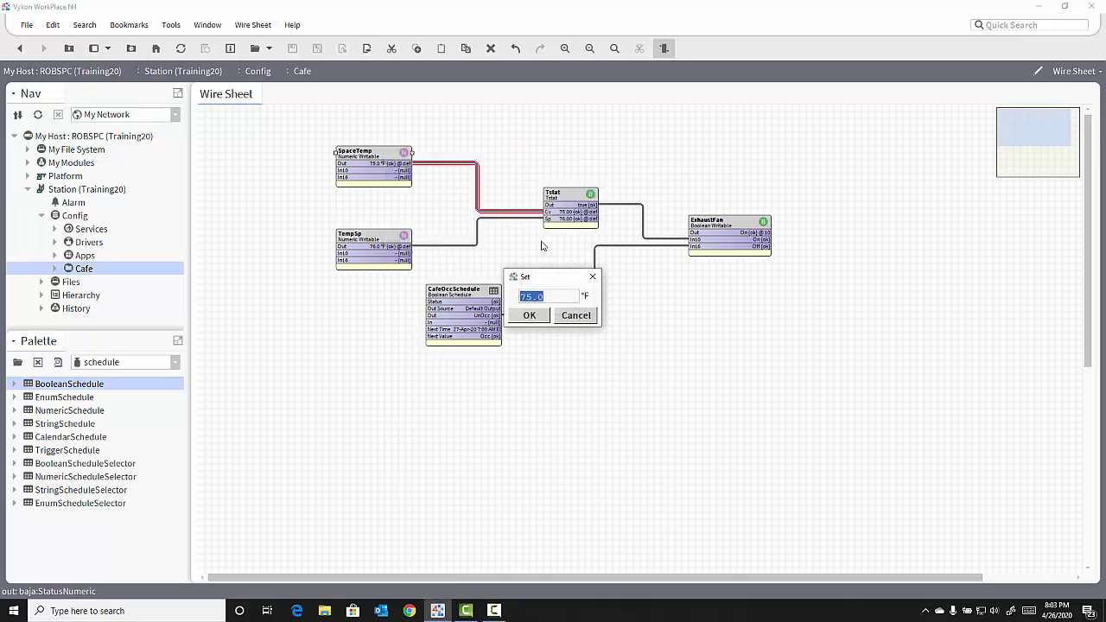
text(72)
click(528, 315)
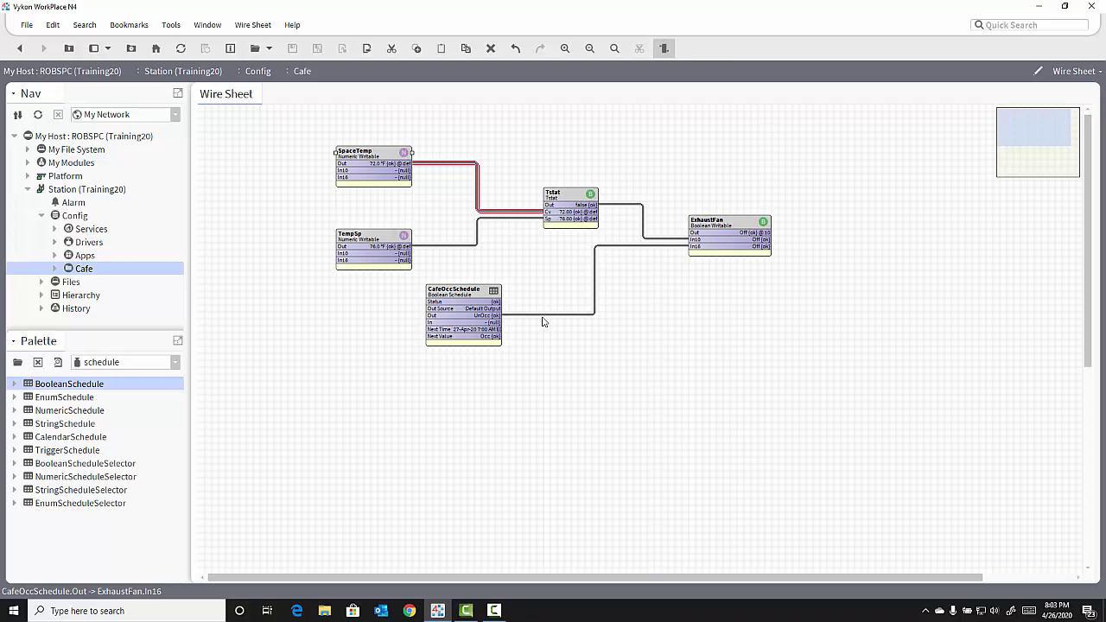
Set Tstat's Null On Inactive to true, save it, and refresh the property values
double_click(577, 202)
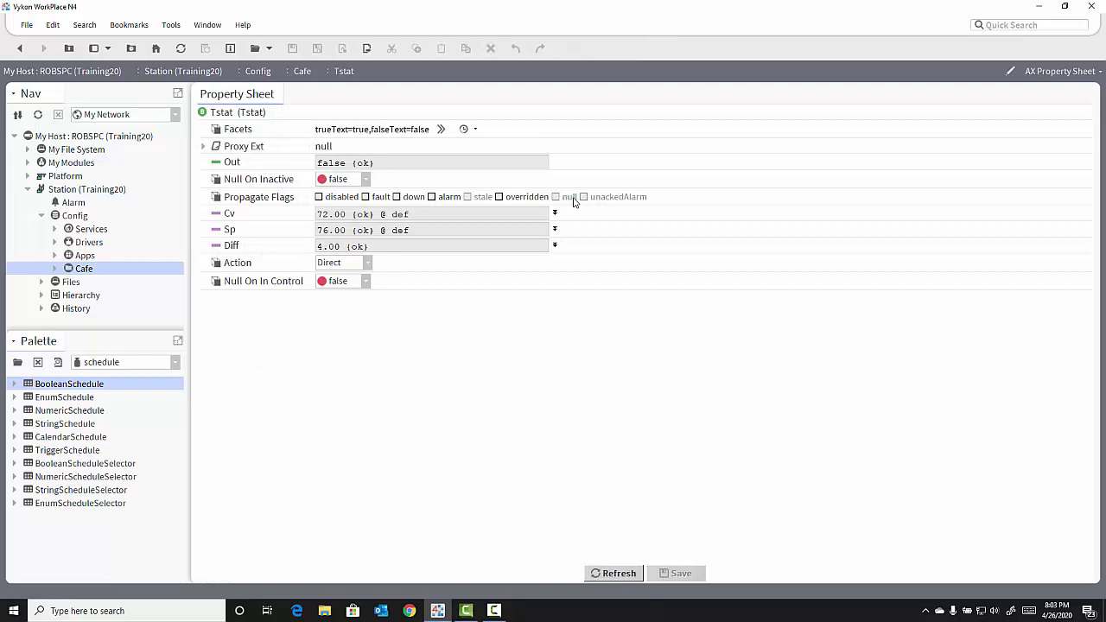
click(373, 183)
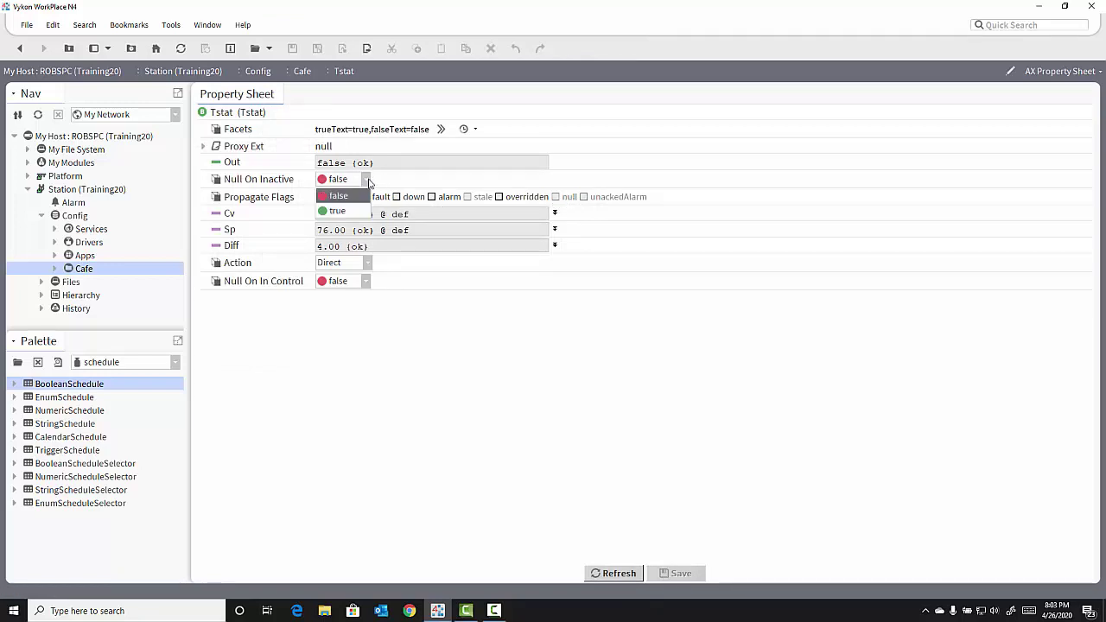
click(356, 212)
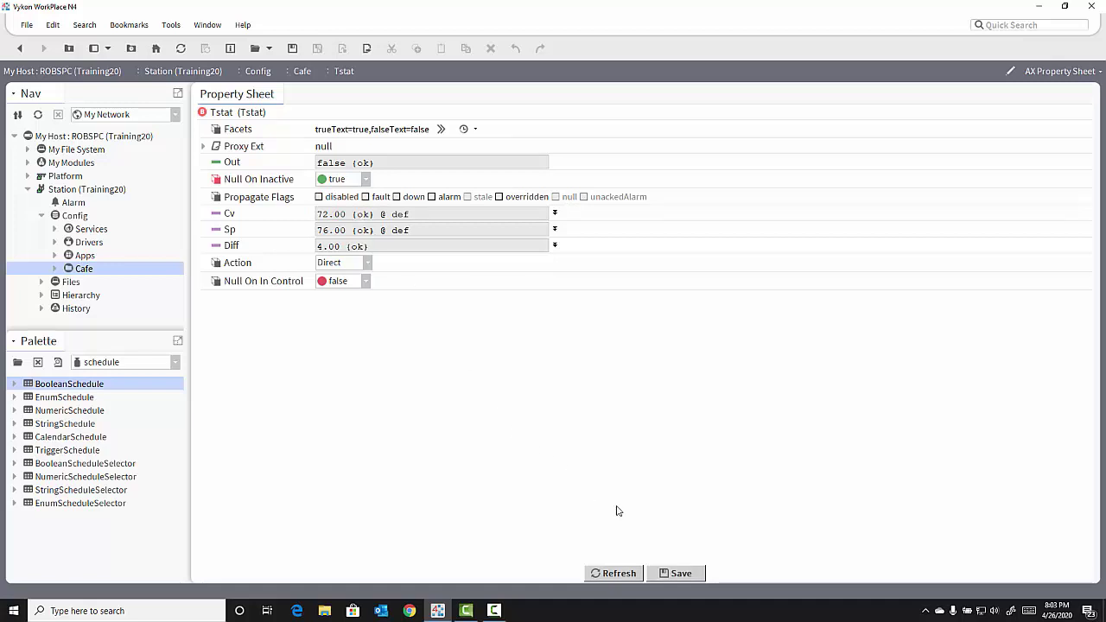
click(686, 576)
click(613, 573)
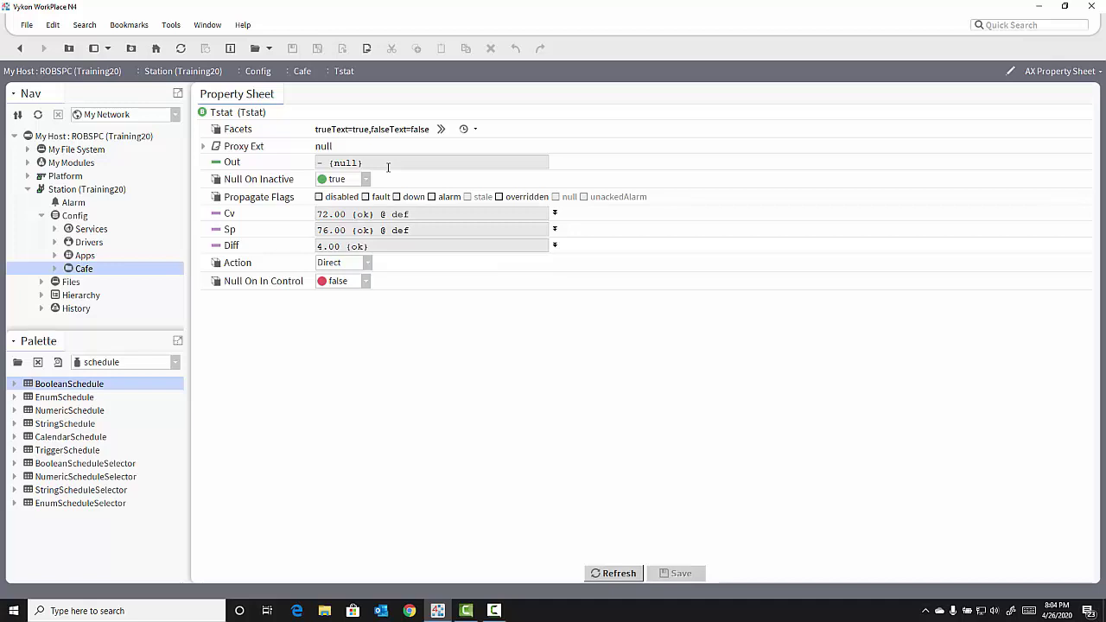
Go back to the Cafe wire sheet, where Tstat's Out now reads null
click(21, 49)
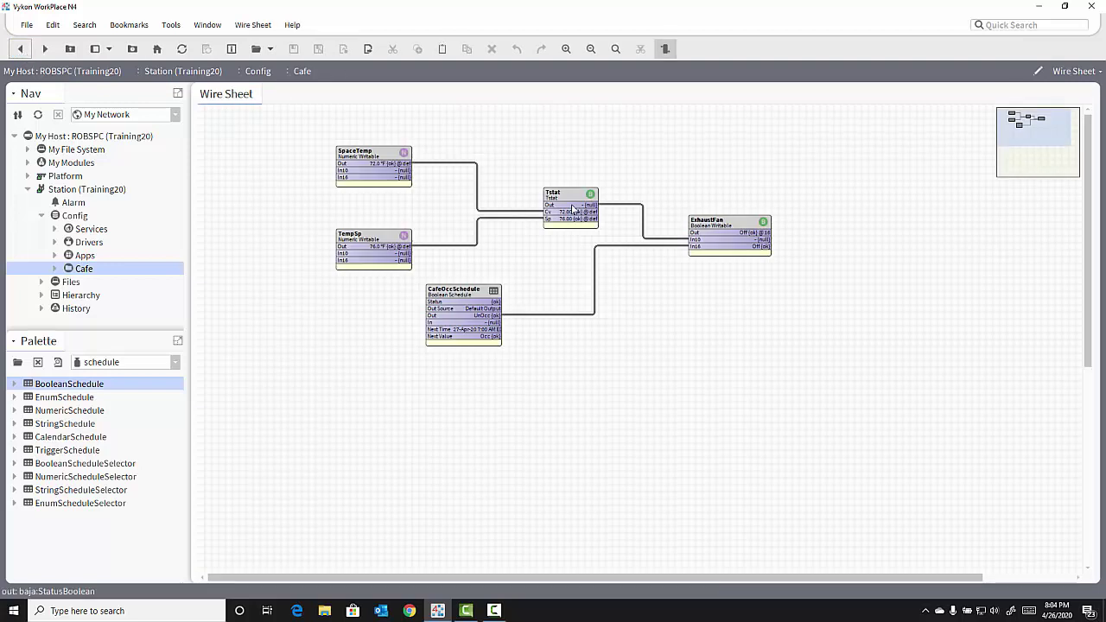